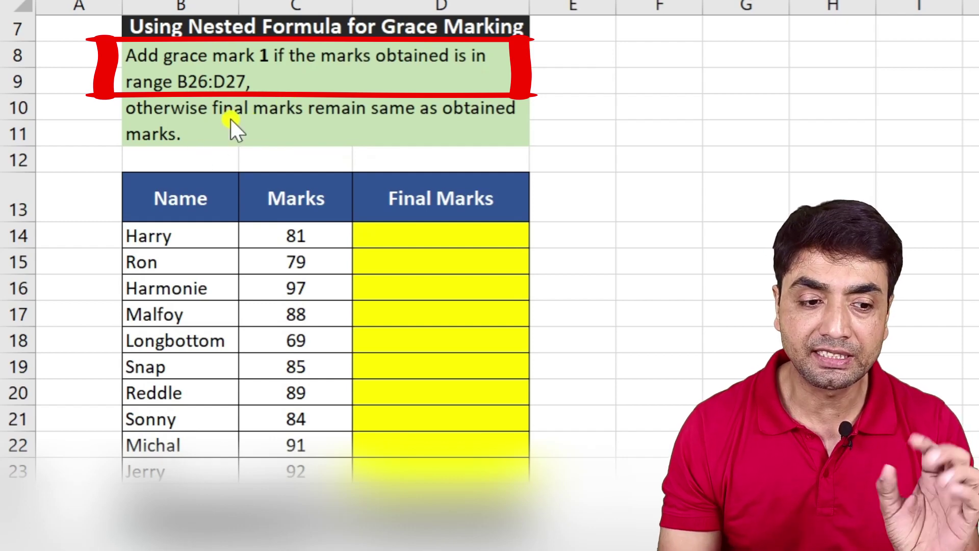
Step: In D14, start =IF(COUNTIF( with the absolute range $B$26:$D$27
scroll(233, 118, "down", 1)
scroll(233, 125, "down", 1)
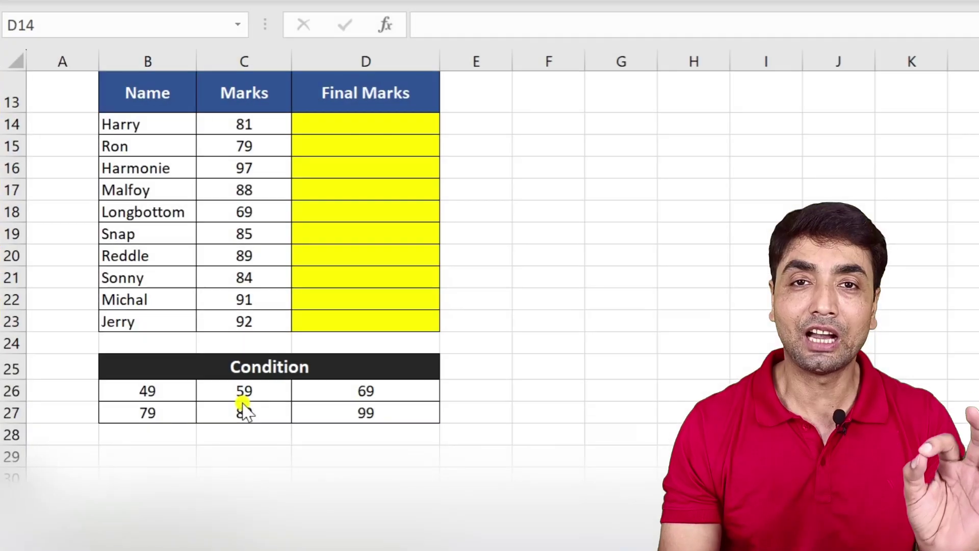
scroll(316, 327, "up", 1)
scroll(306, 245, "up", 1)
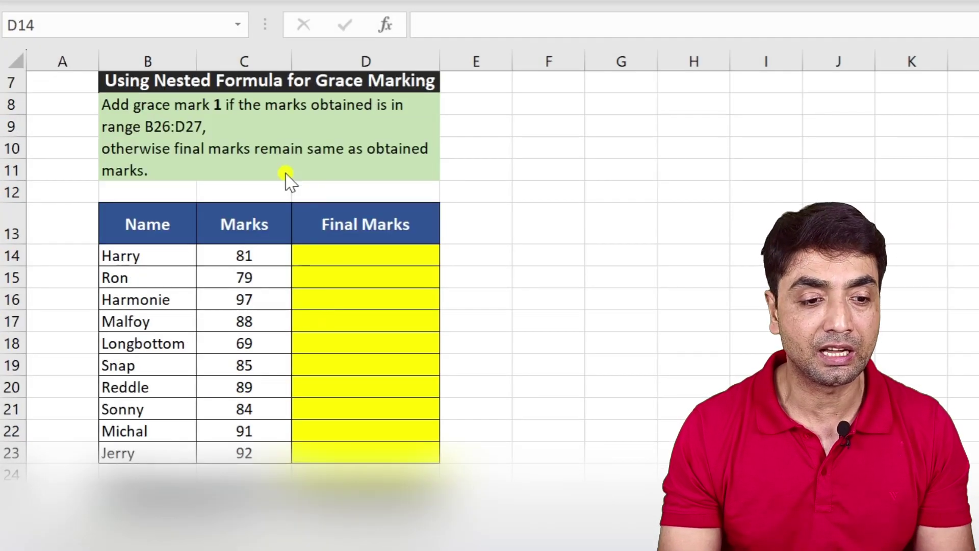
scroll(170, 448, "down", 1)
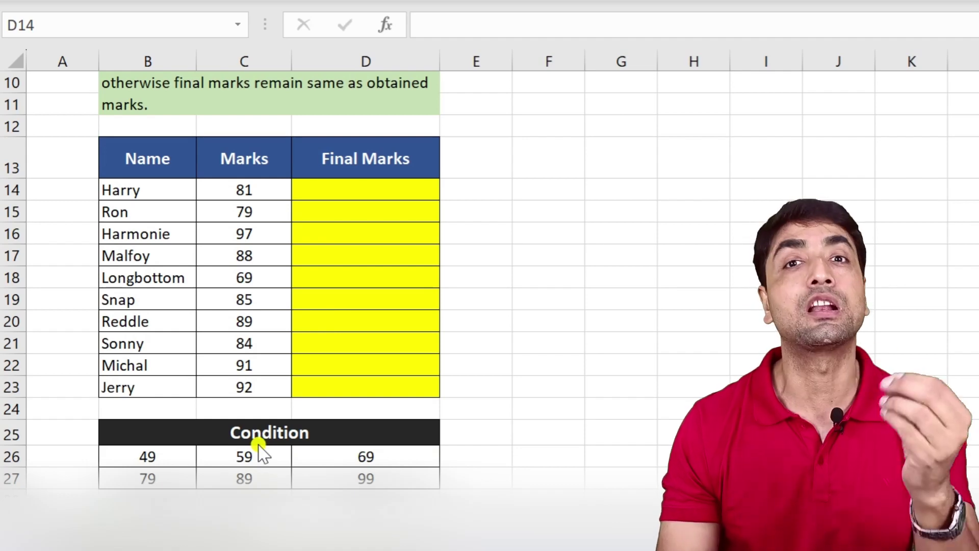
scroll(258, 431, "up", 1)
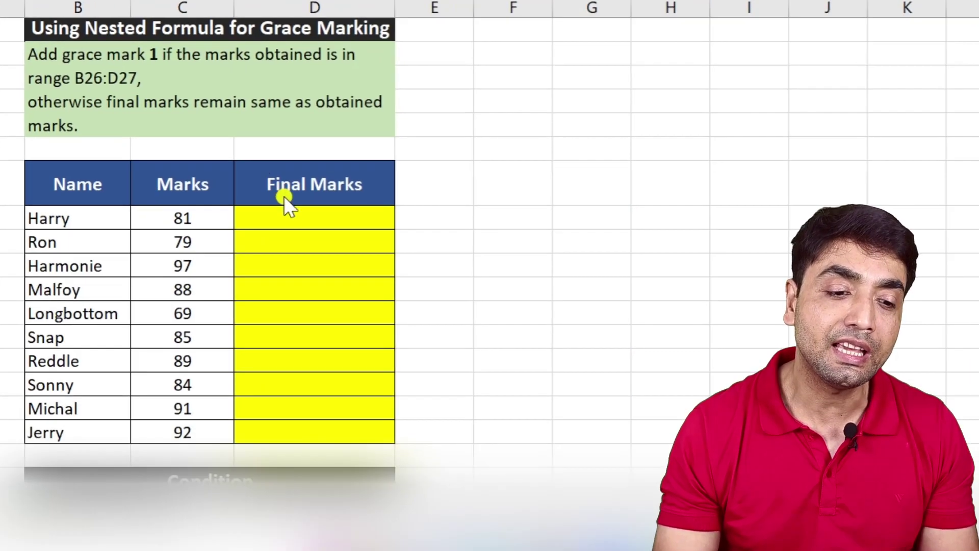
left_click(296, 212)
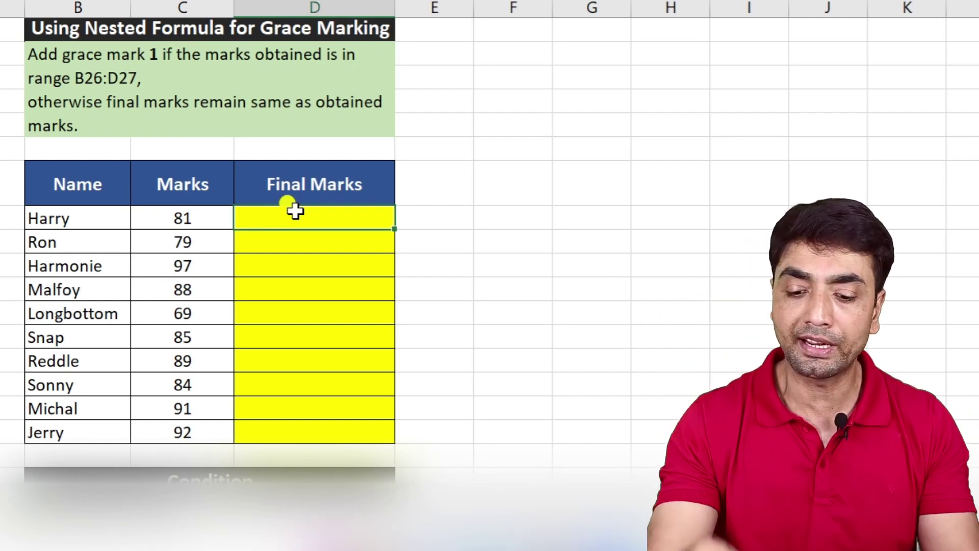
type("=IF(")
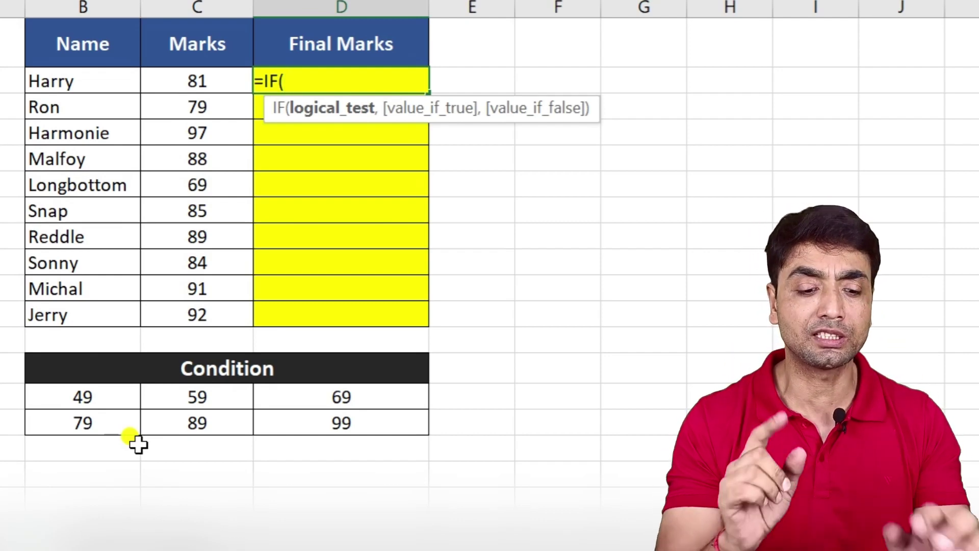
type("countif")
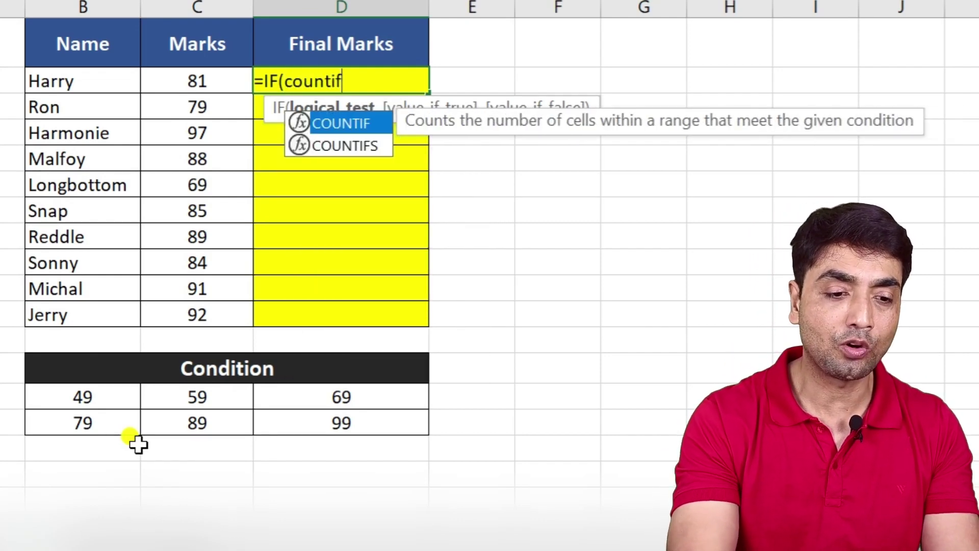
key("Tab")
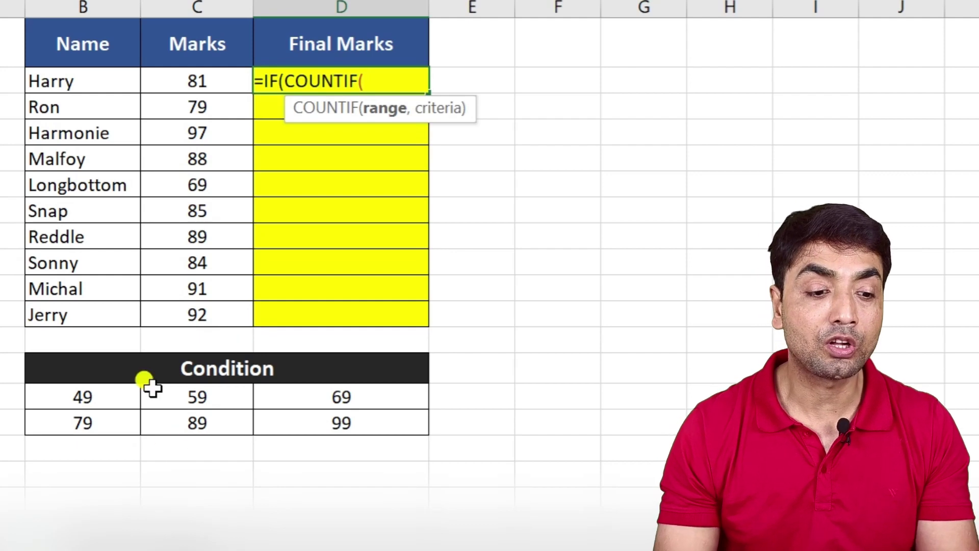
left_click_drag(91, 393, 329, 417)
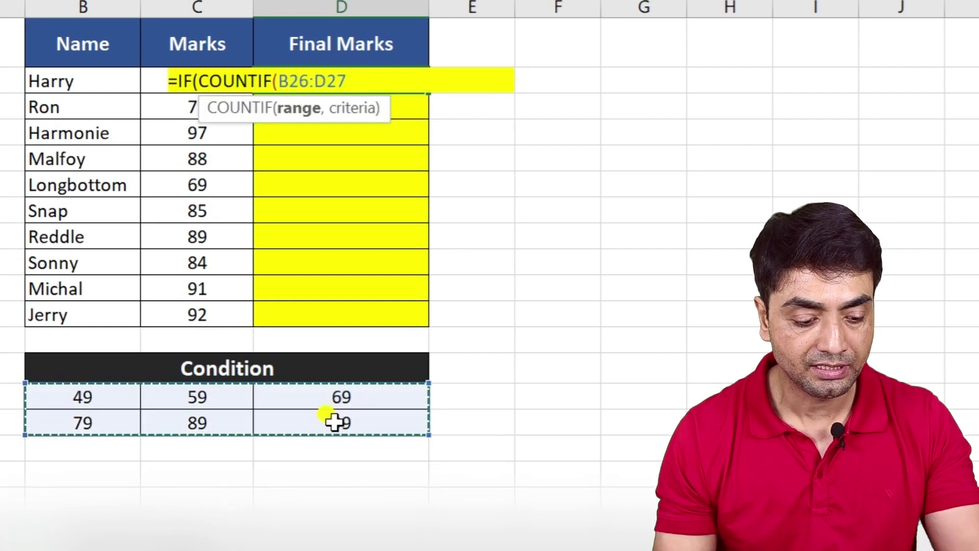
key("F4")
Step: Add criteria C14, C14+1 when the mark is found, and C14 otherwise
type(",")
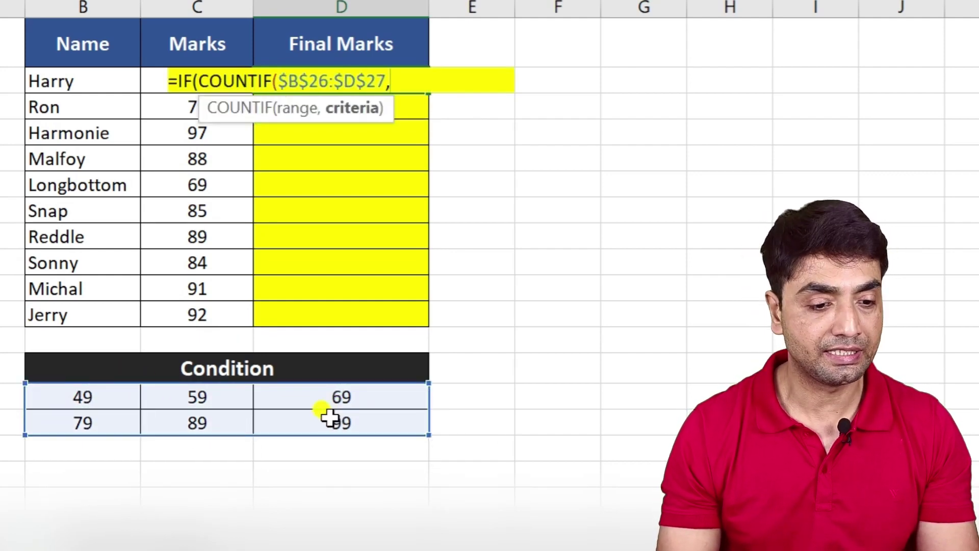
scroll(329, 417, "up", 2)
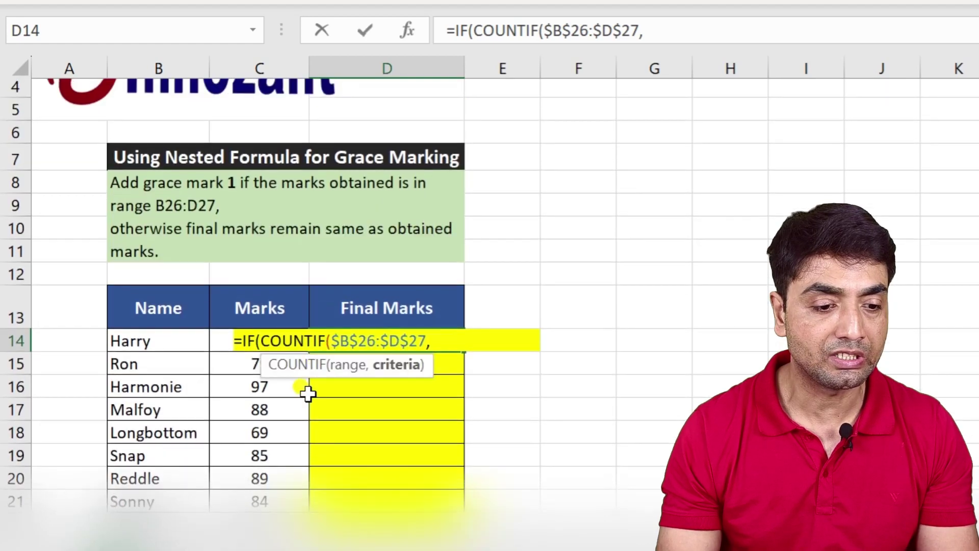
left_click(246, 369)
key("Up")
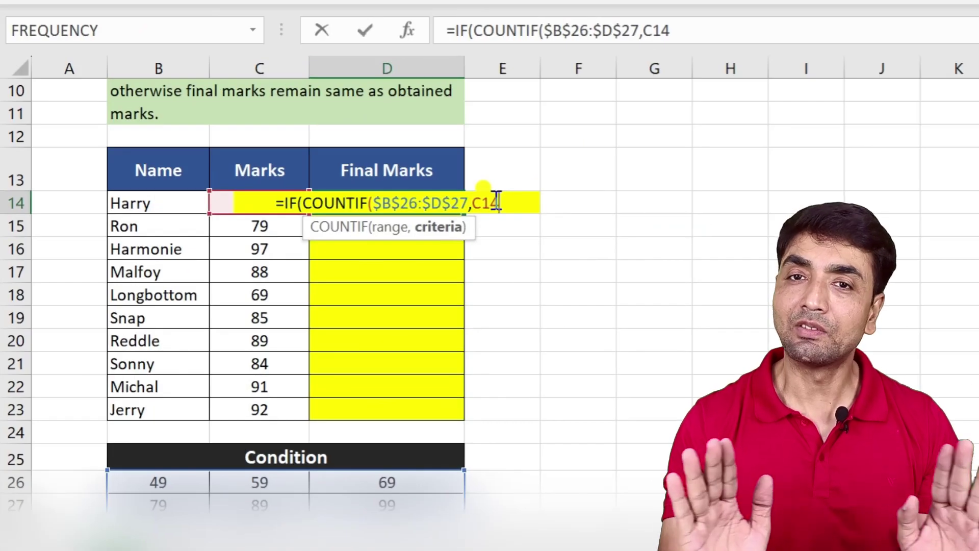
type(")")
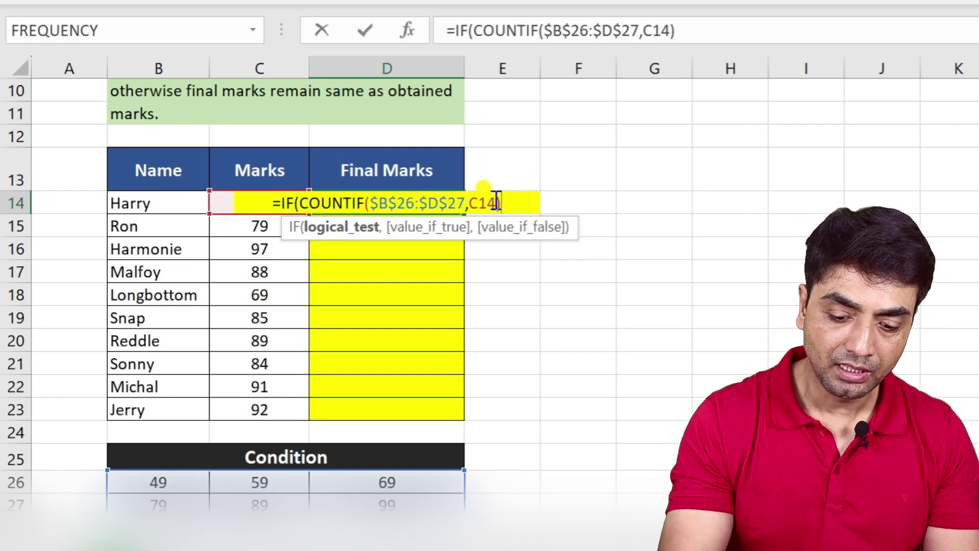
type(",")
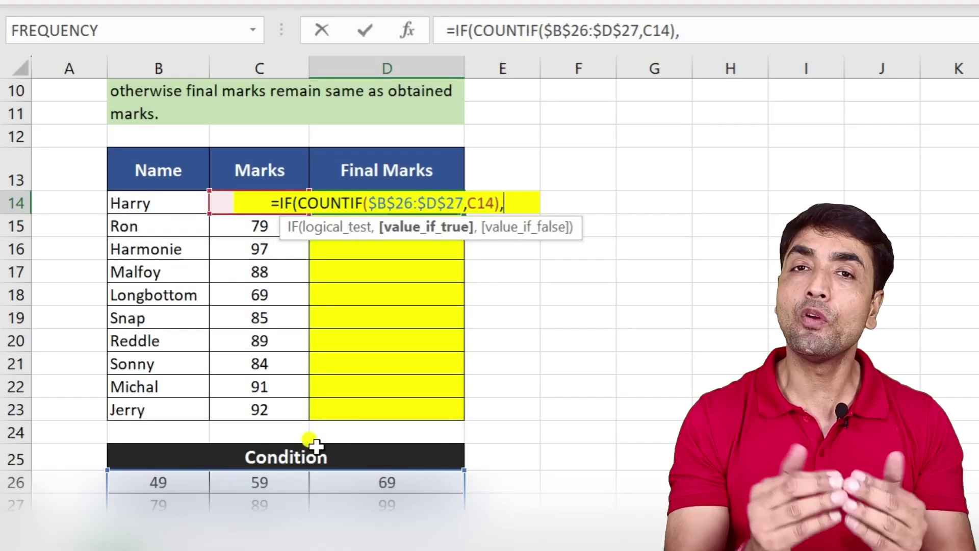
left_click(241, 227)
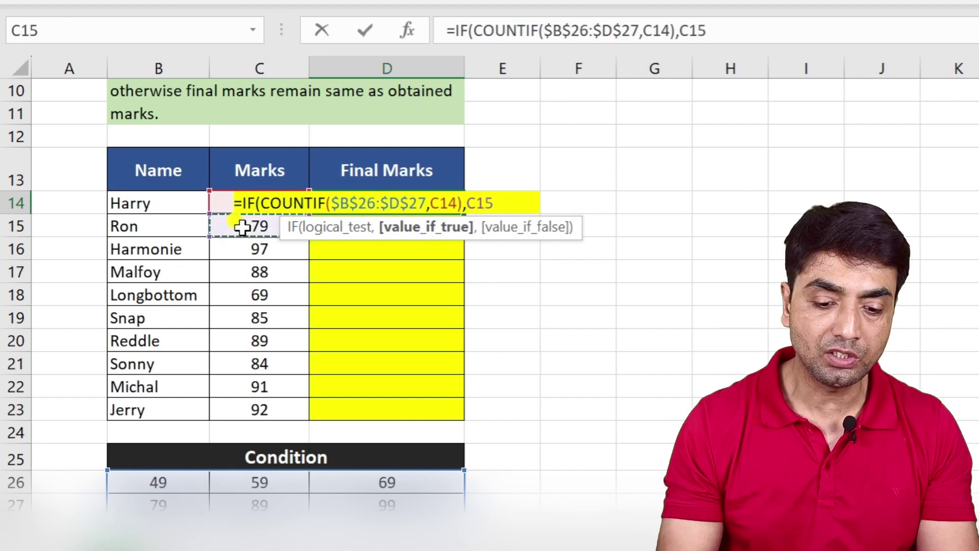
key("Up")
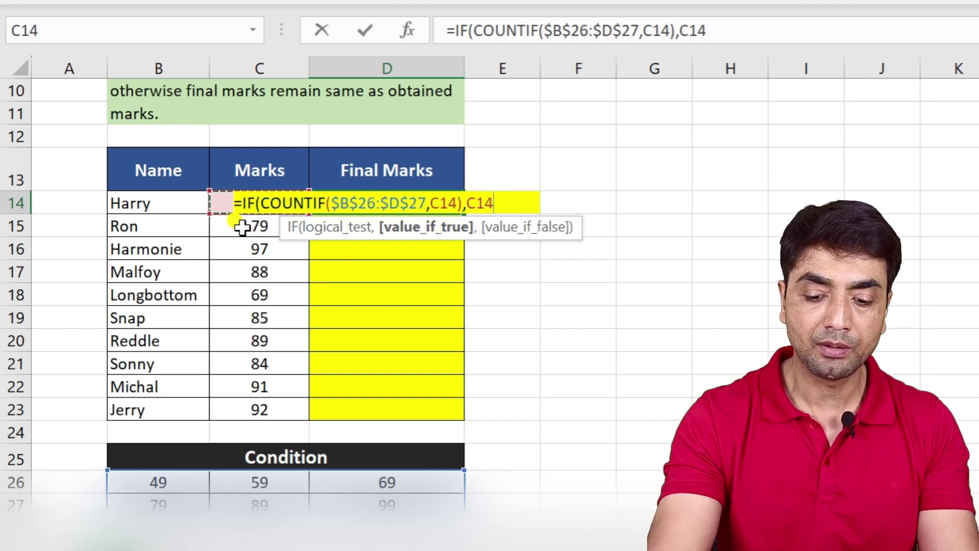
type("+1,")
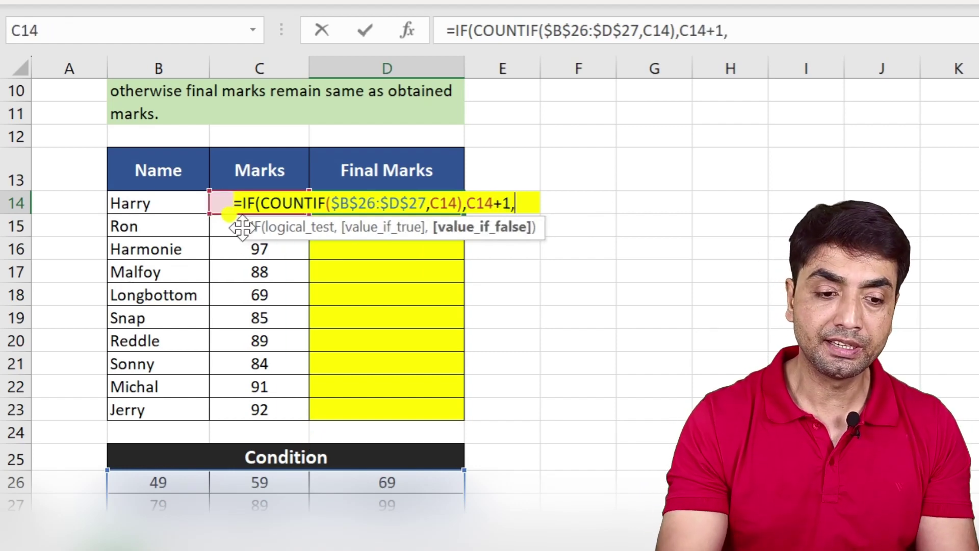
left_click(263, 262)
key("Up")
key("Up")
key("Up")
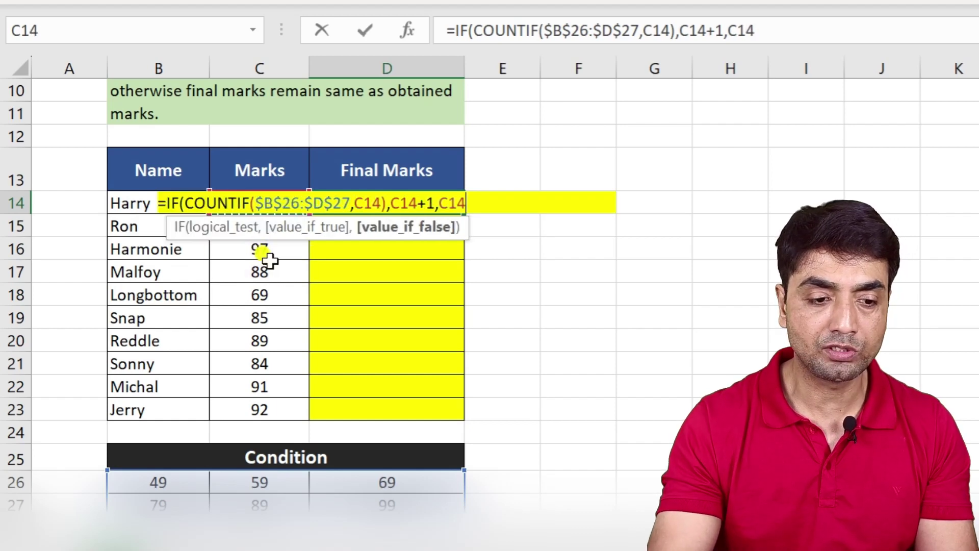
type(")")
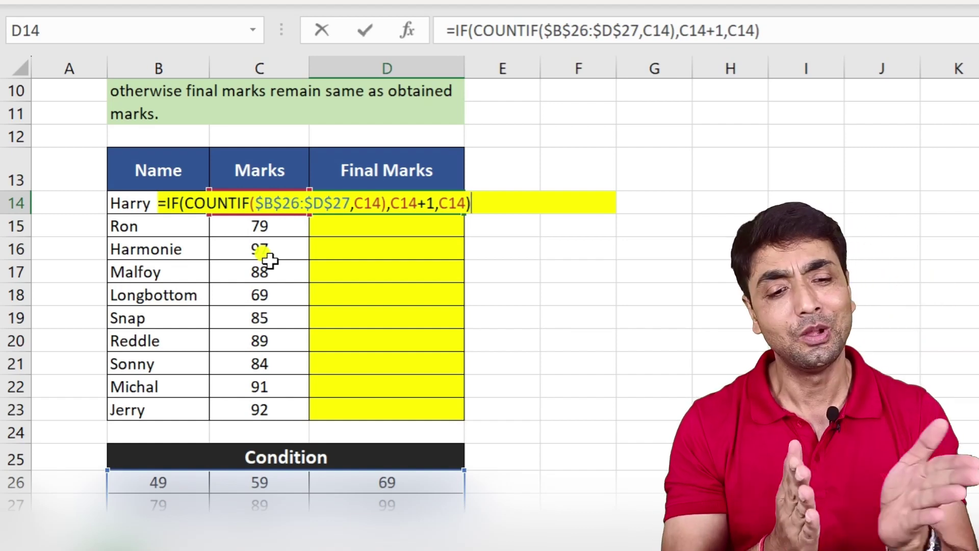
Step: Confirm D14's formula (81) and fill it down D14:D23 for every student
key("Return")
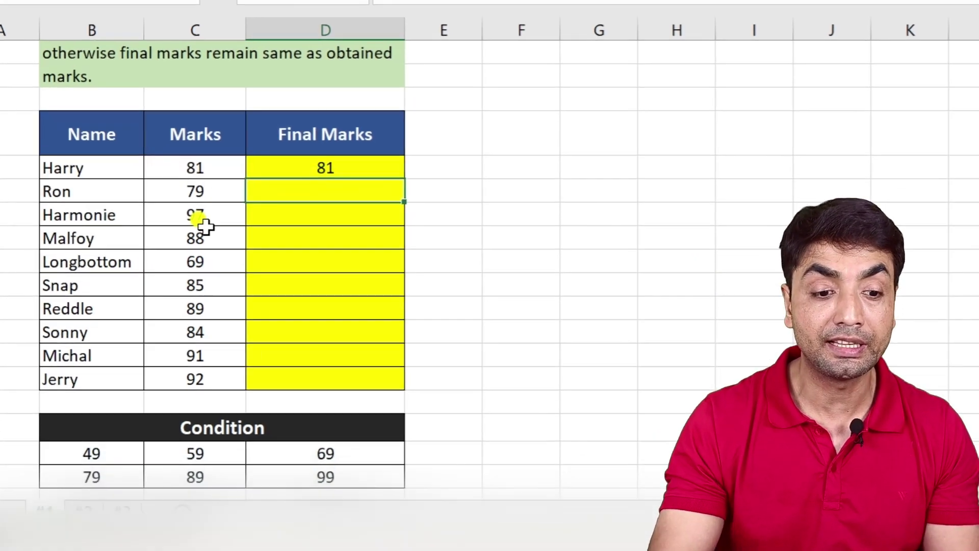
key("shift+Down")
key("shift+Down")
key("shift+Down")
key("shift+Down")
key("shift+Down")
key("shift+Down")
key("shift+Down")
key("ctrl+e")
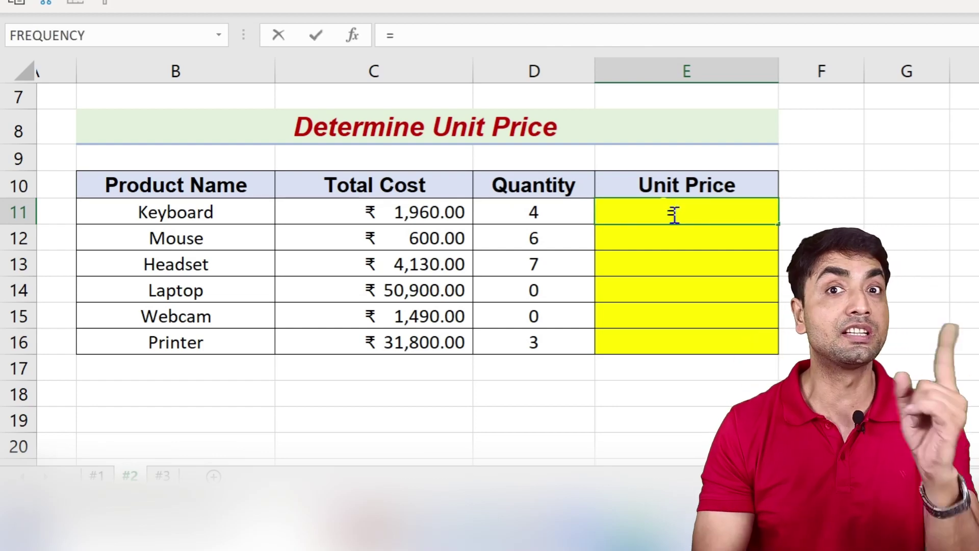
Step: Test C14/D14 for the Laptop, see #DIV/0!, and clear that cell
type("if")
key("Tab")
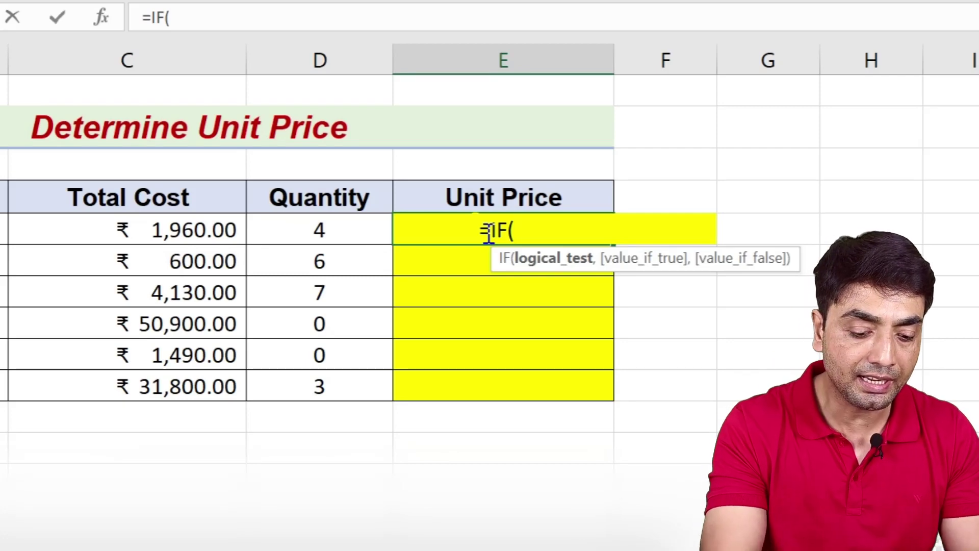
type("iserro")
key("Tab")
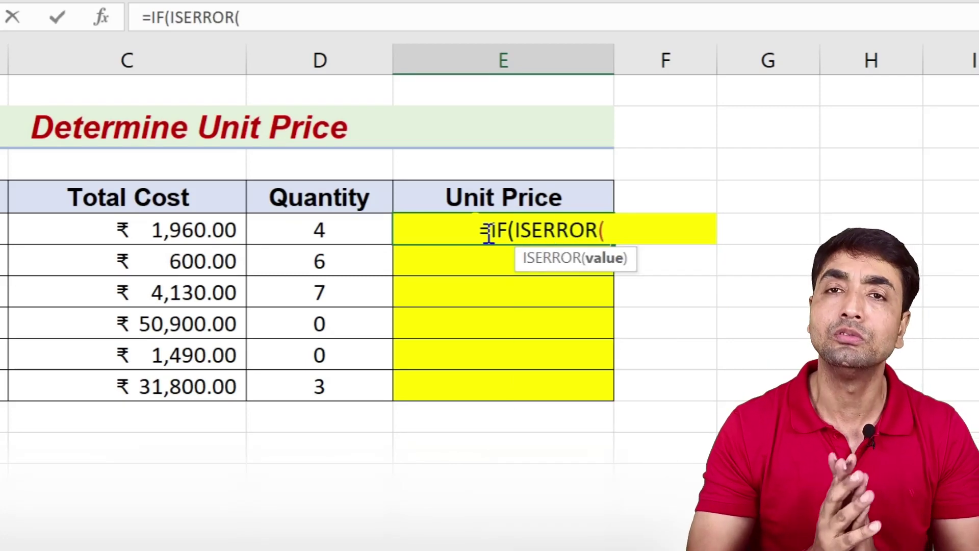
left_click(220, 329)
type("/")
left_click(260, 323)
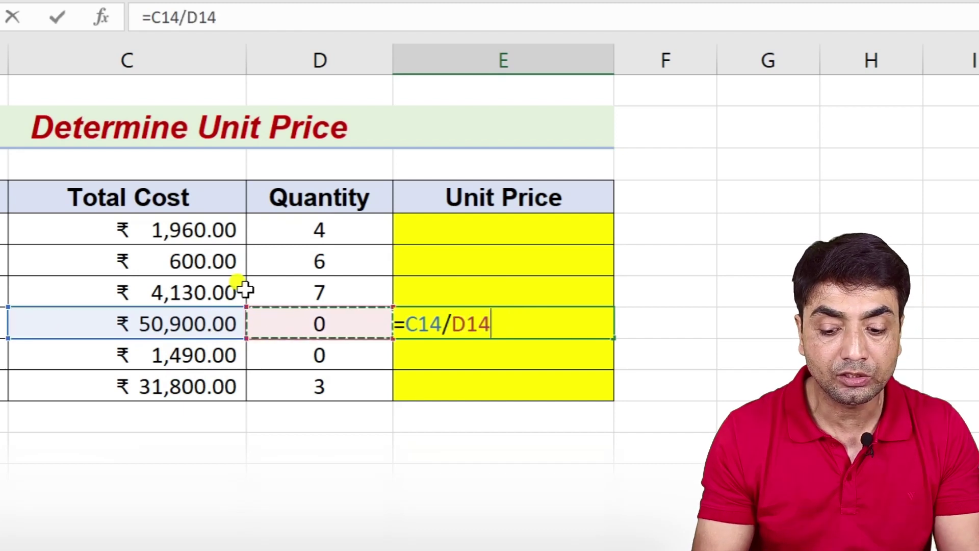
key("Return")
left_click(448, 312)
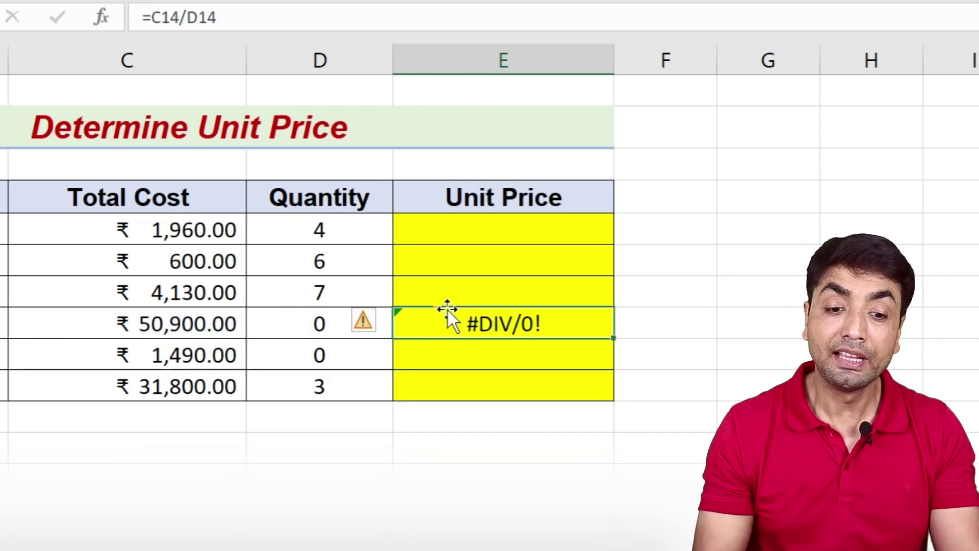
key("Delete")
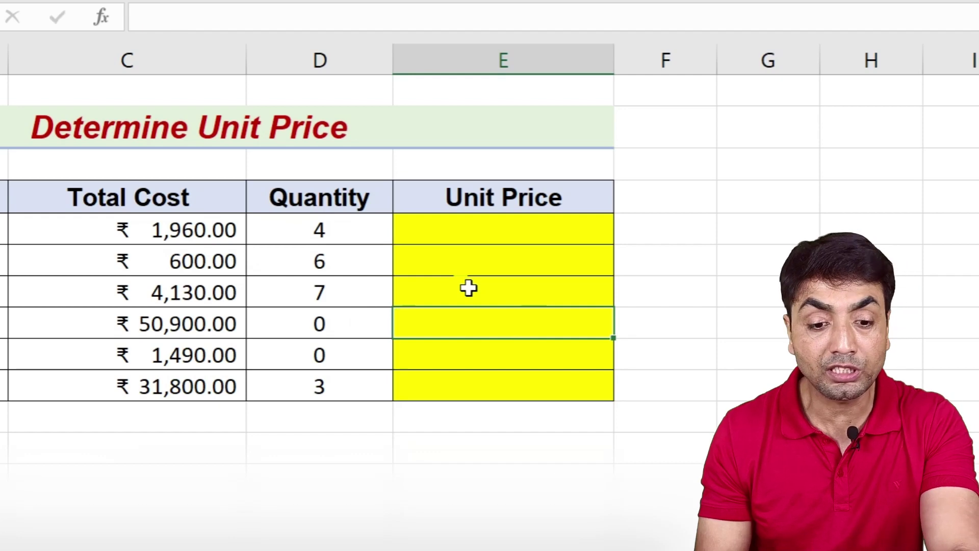
Step: In E11, begin =IF(ISERROR(C11/D11) for the Keyboard's unit price
left_click(468, 234)
type("=i")
key("Tab")
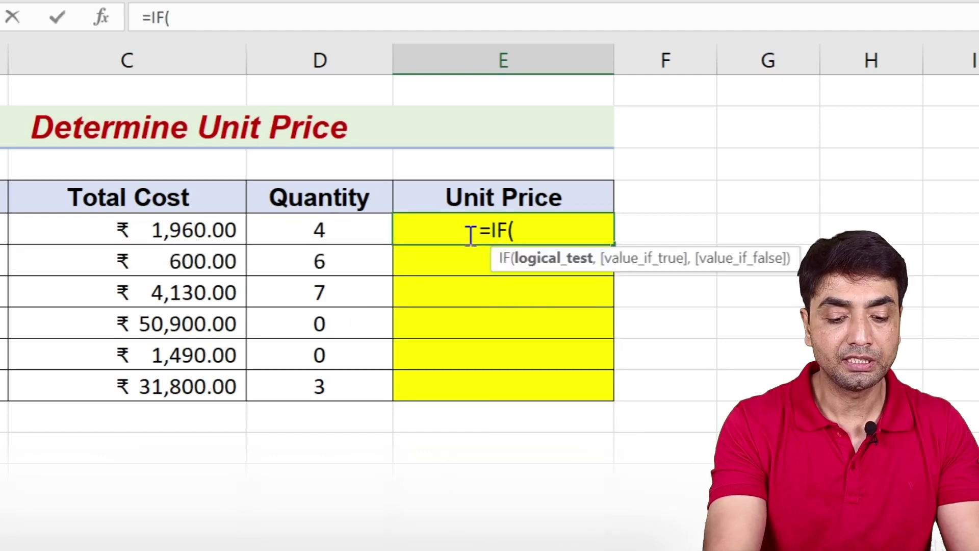
type("iserr")
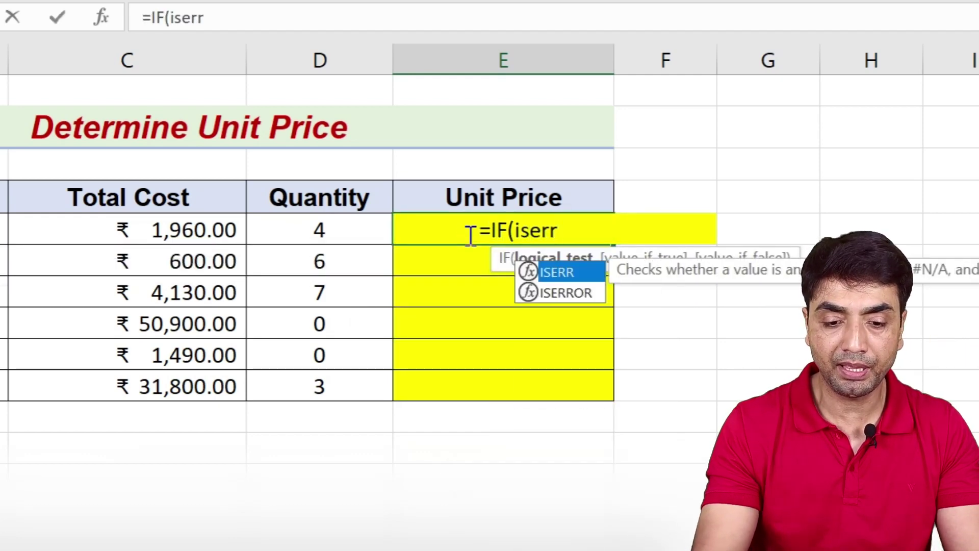
key("Down")
key("Tab")
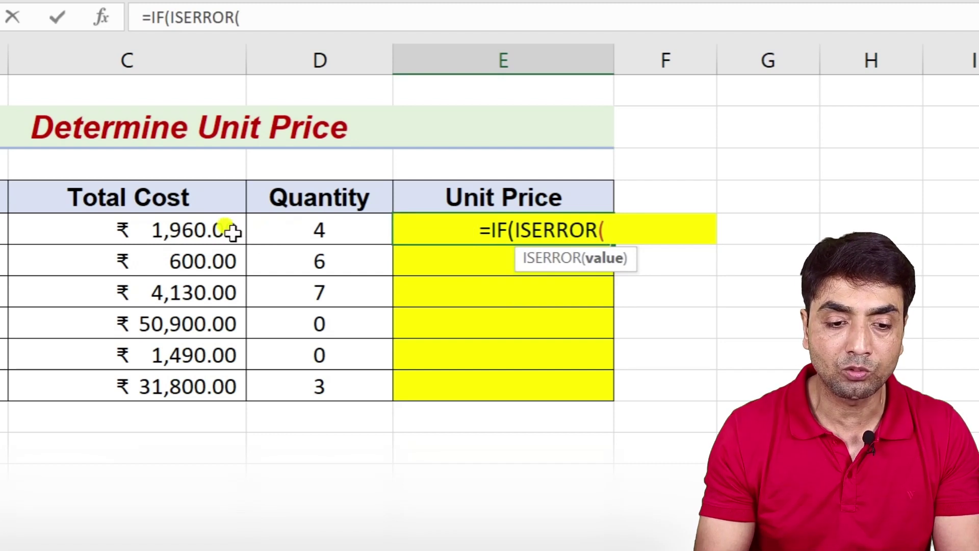
left_click(229, 230)
type("/")
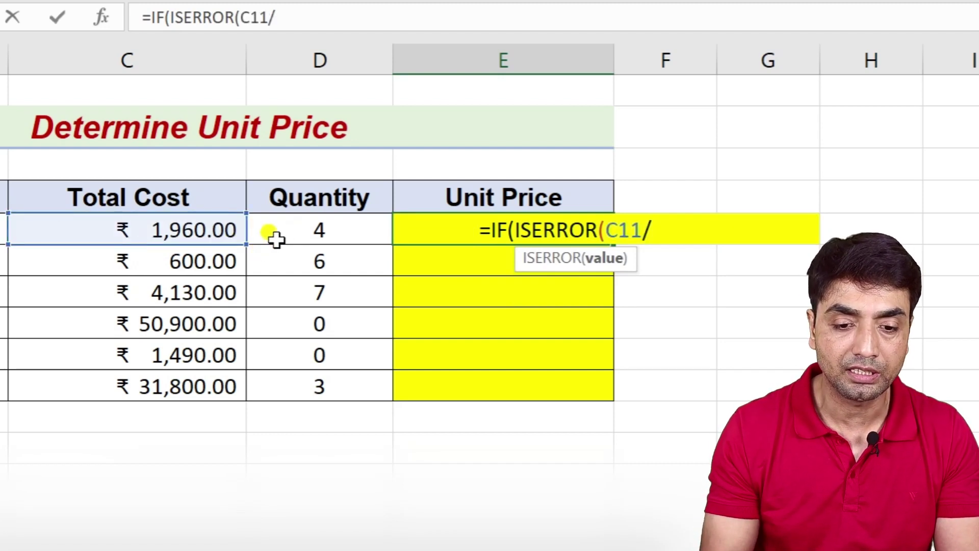
left_click(286, 233)
type(")")
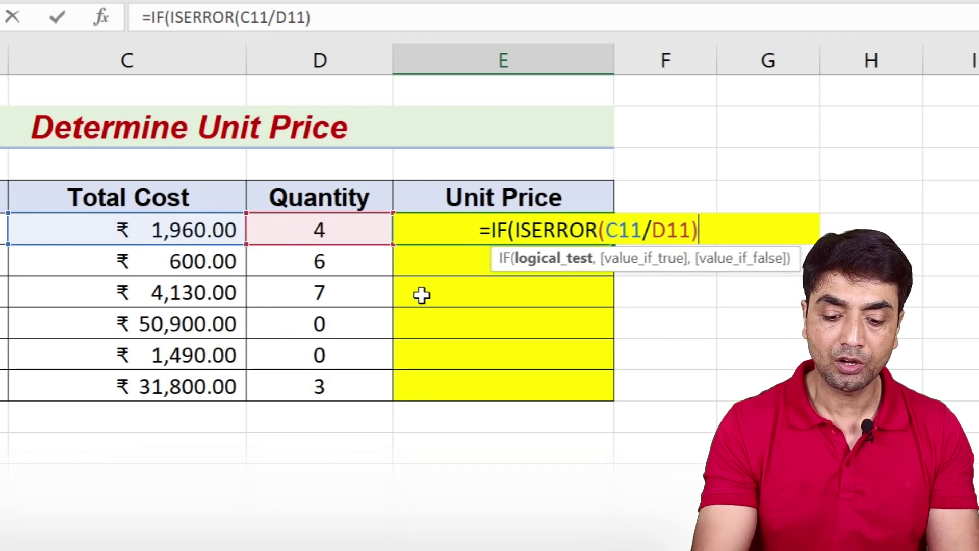
Step: Finish with "on the way" on error, otherwise C11/D11, showing ₹ 490.00
type(",")
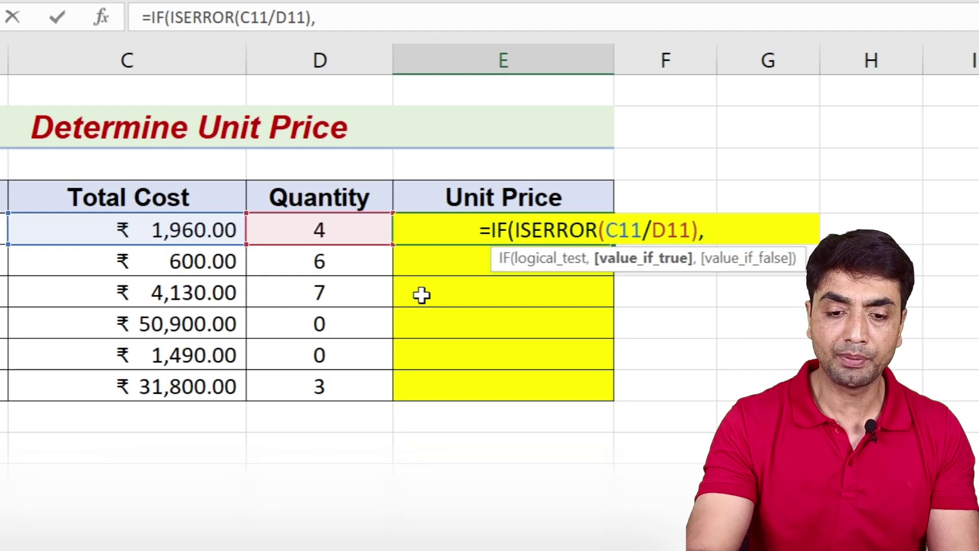
type("\"\"")
key("Left")
type("on ")
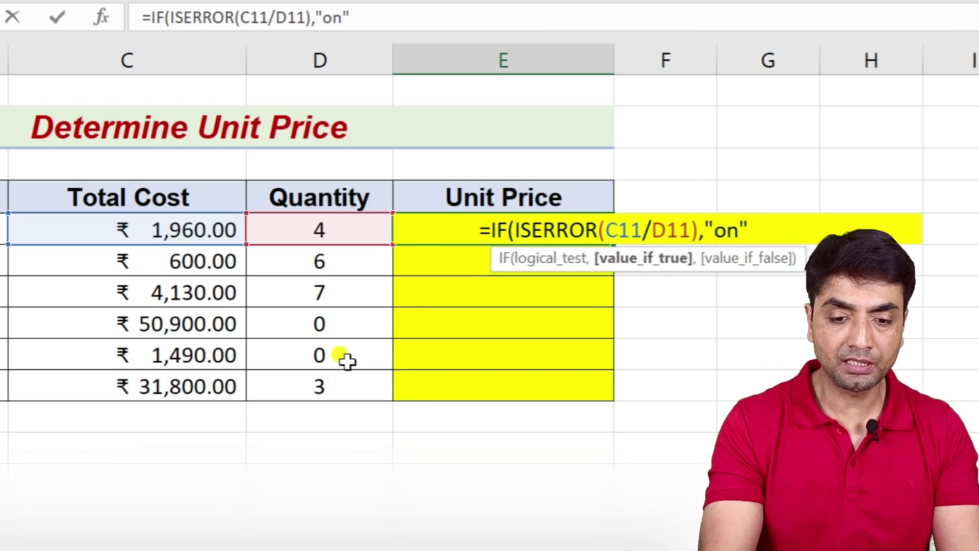
type("the wa")
type("y")
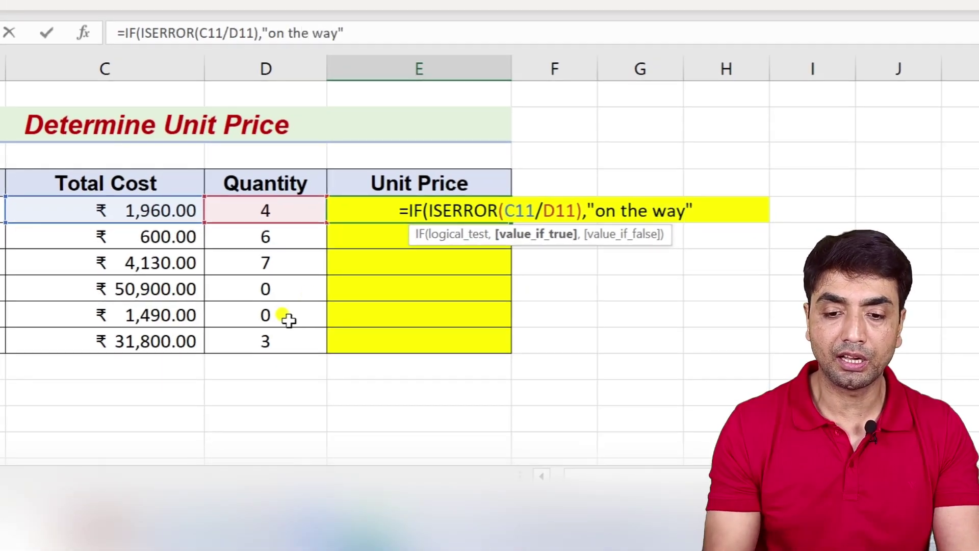
key("Right")
type(",")
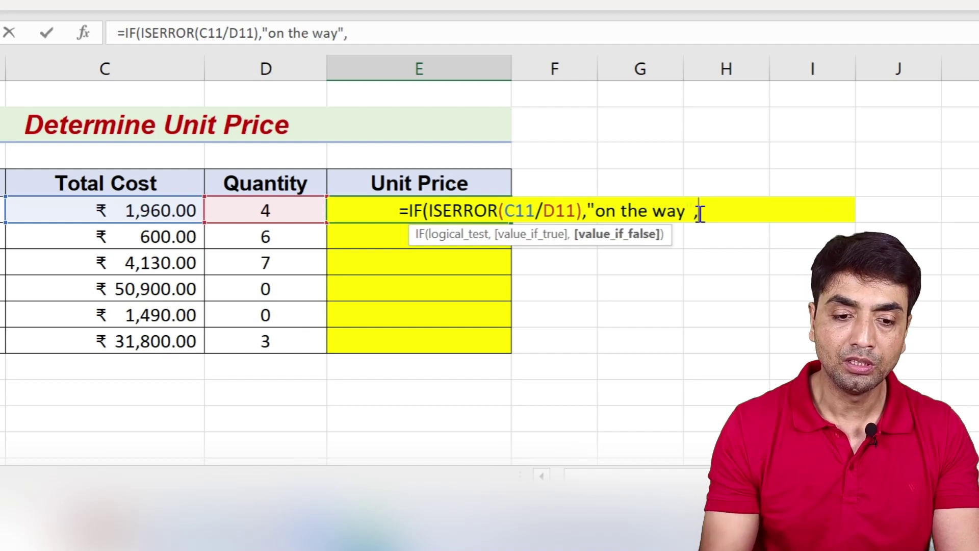
left_click(163, 211)
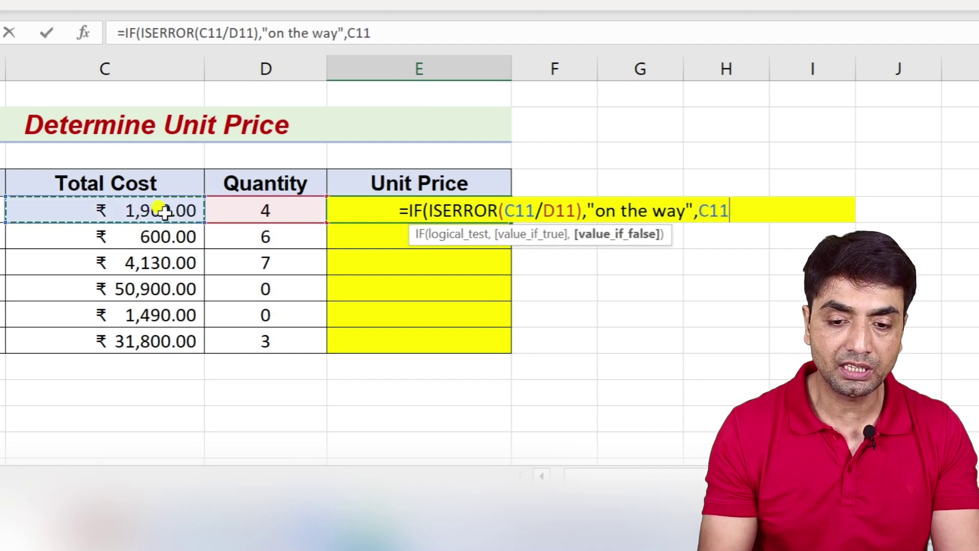
type("/")
left_click(240, 216)
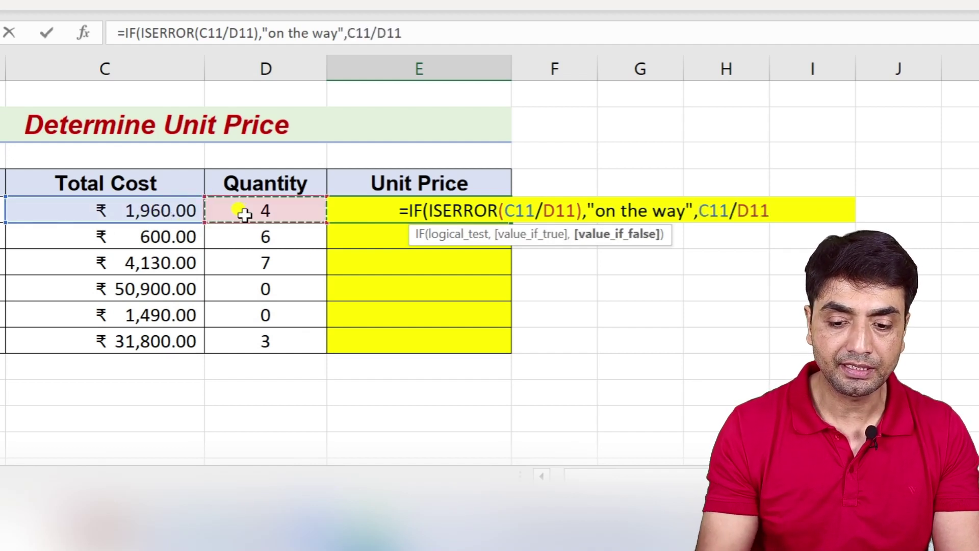
type(")")
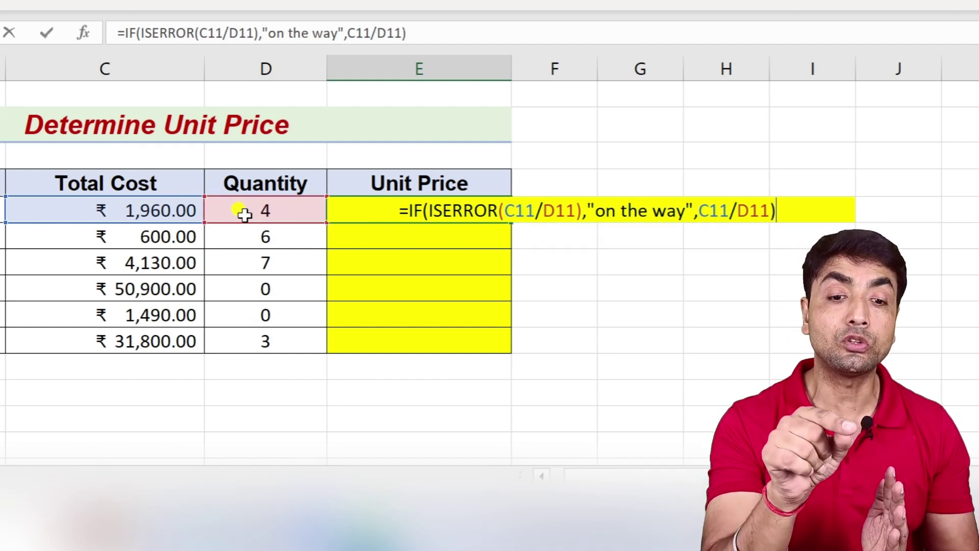
key("Return")
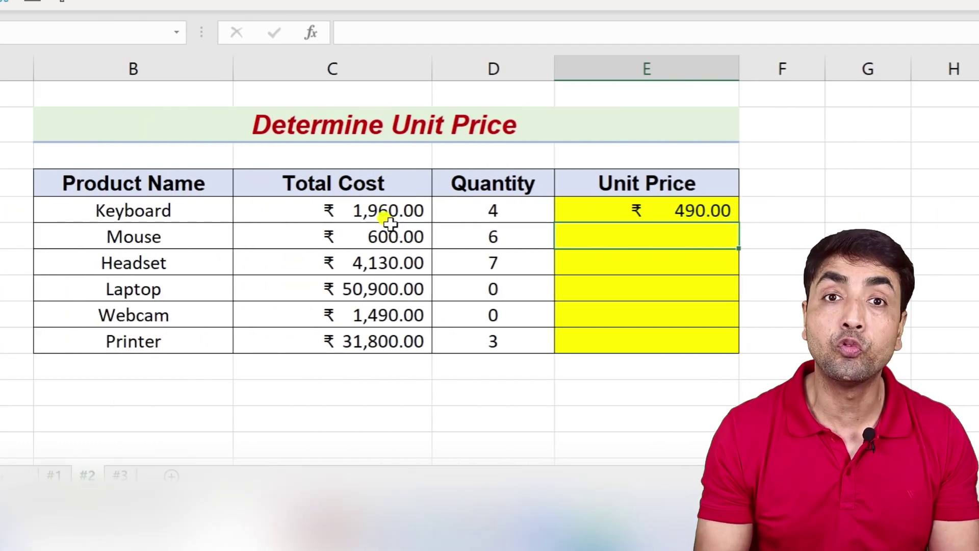
Step: Check the unit price with =E11*D11 in F11, then inspect E11's formula
left_click(812, 204)
type("=")
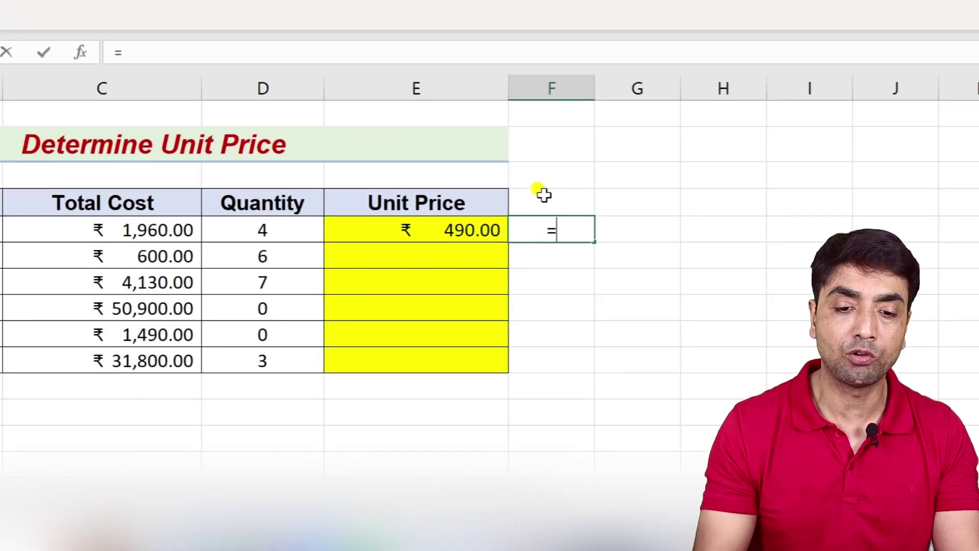
left_click(489, 224)
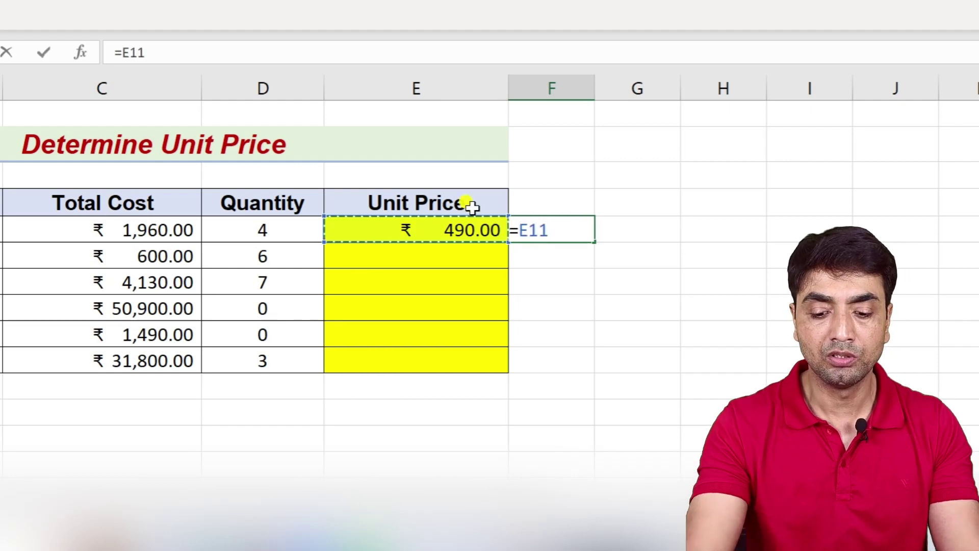
type("*")
left_click(234, 233)
key("Return")
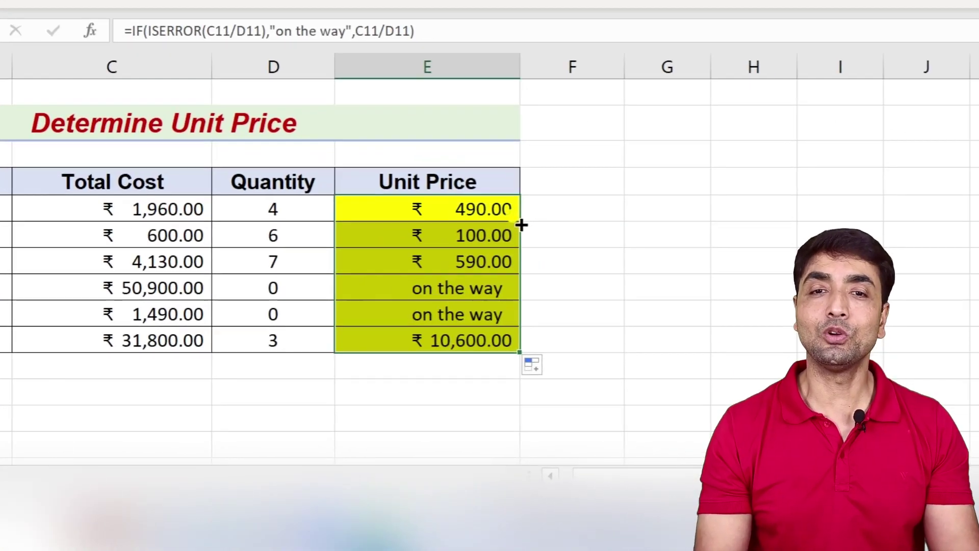
double_click(472, 210)
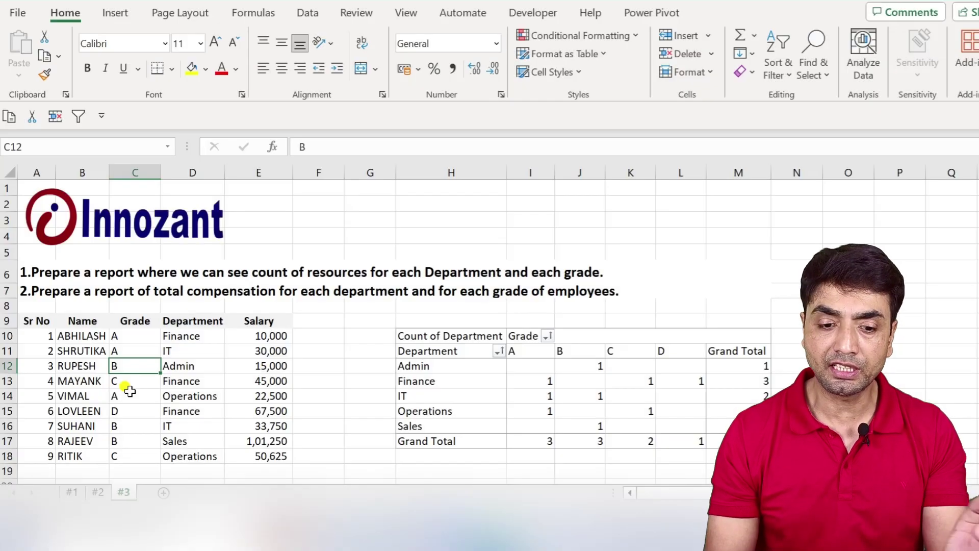
Step: Open PivotTable from table or range for '#3'!$A$9:$E$18 via Alt+N+V+T
scroll(129, 391, "down", 2)
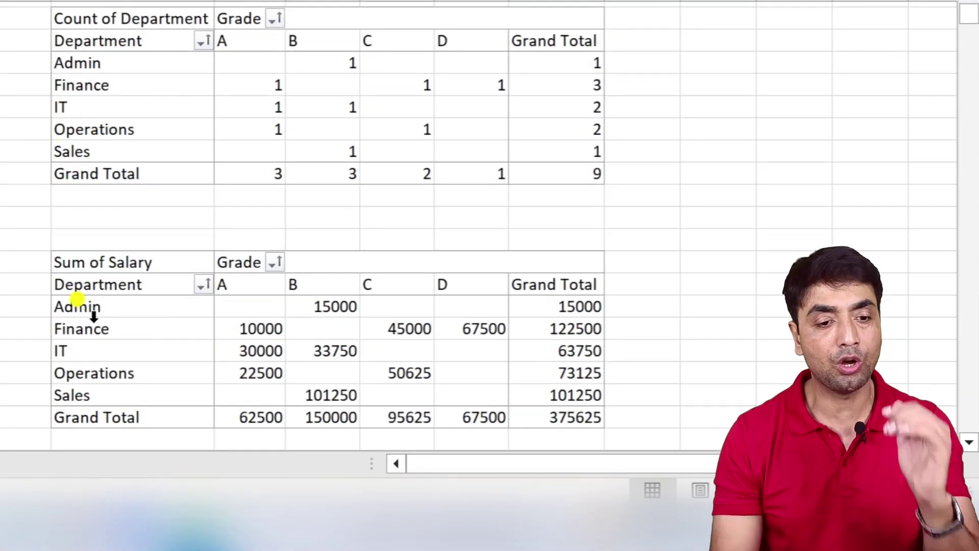
key("alt")
key("n")
key("v")
key("t")
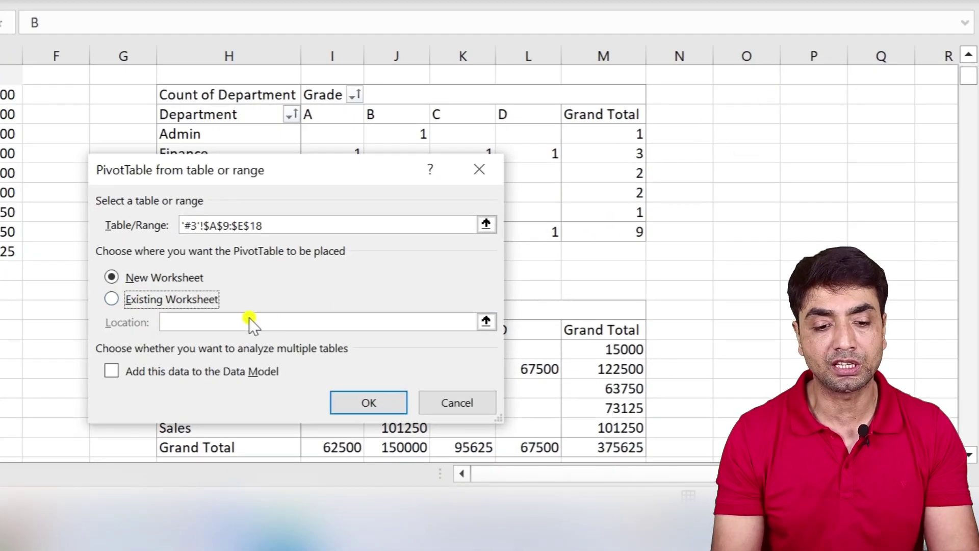
Step: Create a pivot at P11 with Department rows, Grade columns, Count of Grade values, then copy it
left_click(815, 113)
left_click(368, 402)
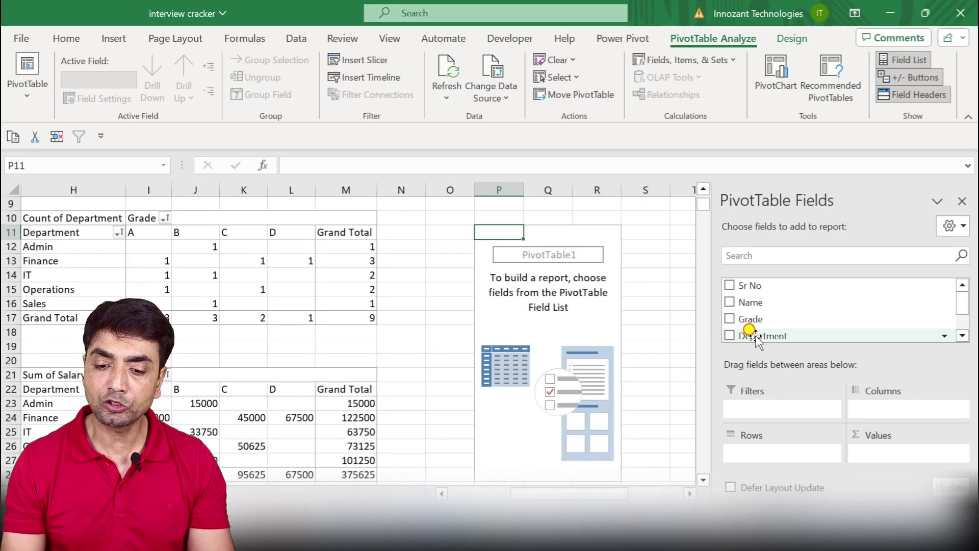
left_click_drag(757, 337, 758, 454)
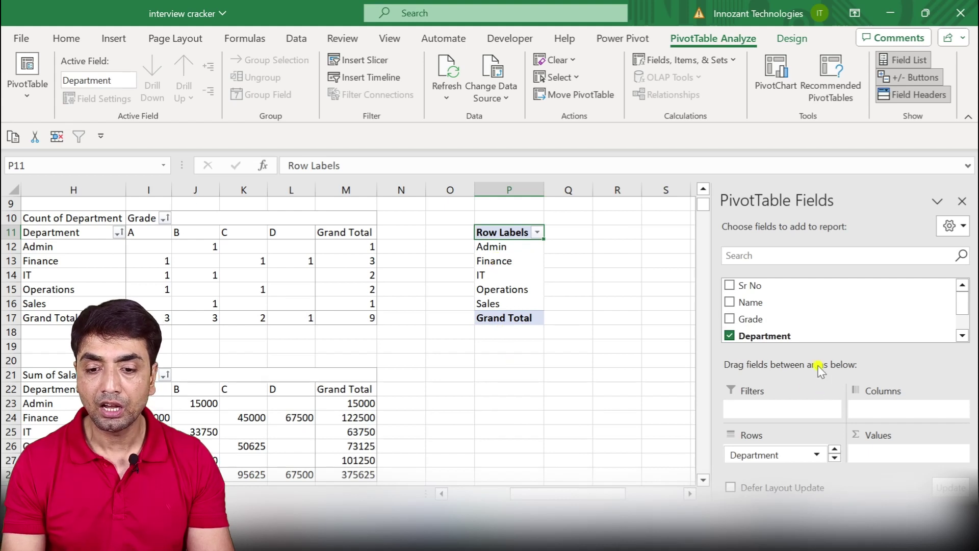
mouse_move(750, 319)
left_mouse_down()
mouse_move(901, 423)
mouse_move(899, 414)
left_mouse_up()
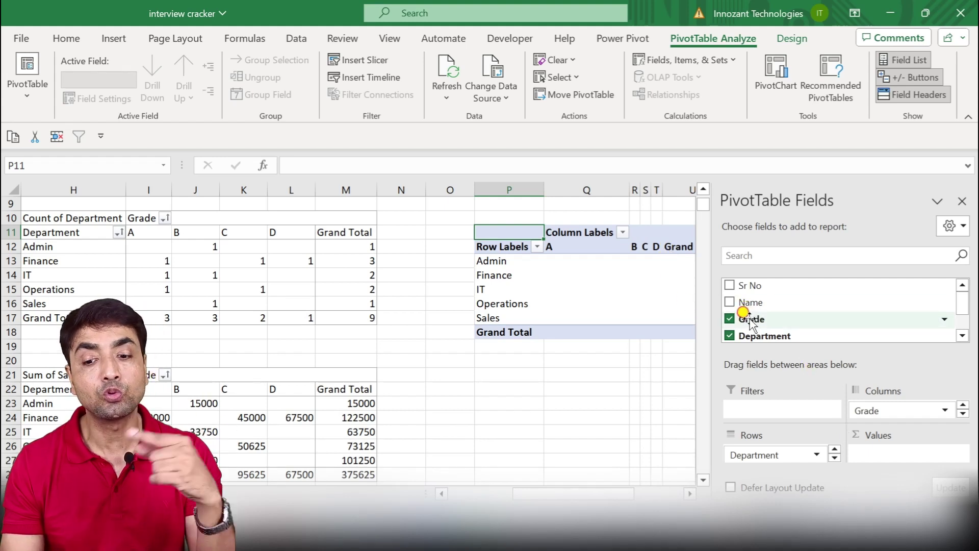
left_click_drag(750, 321, 878, 459)
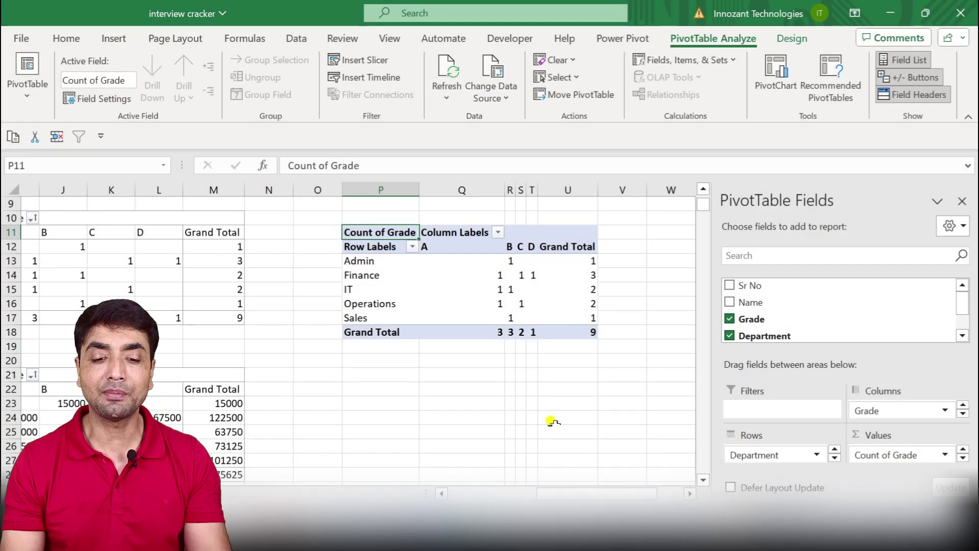
mouse_move(582, 493)
left_mouse_down()
mouse_move(509, 493)
mouse_move(621, 495)
left_mouse_up()
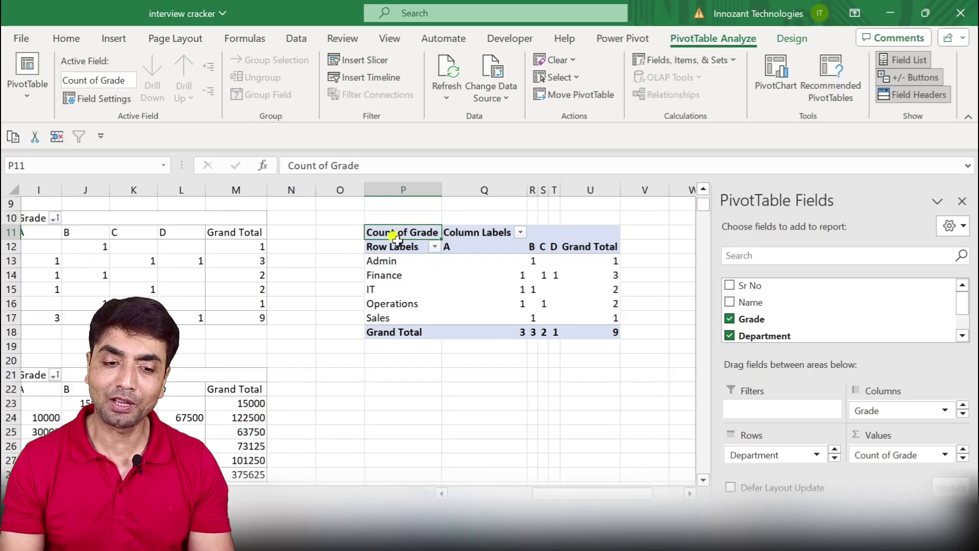
left_click_drag(387, 232, 575, 333)
key("ctrl+c")
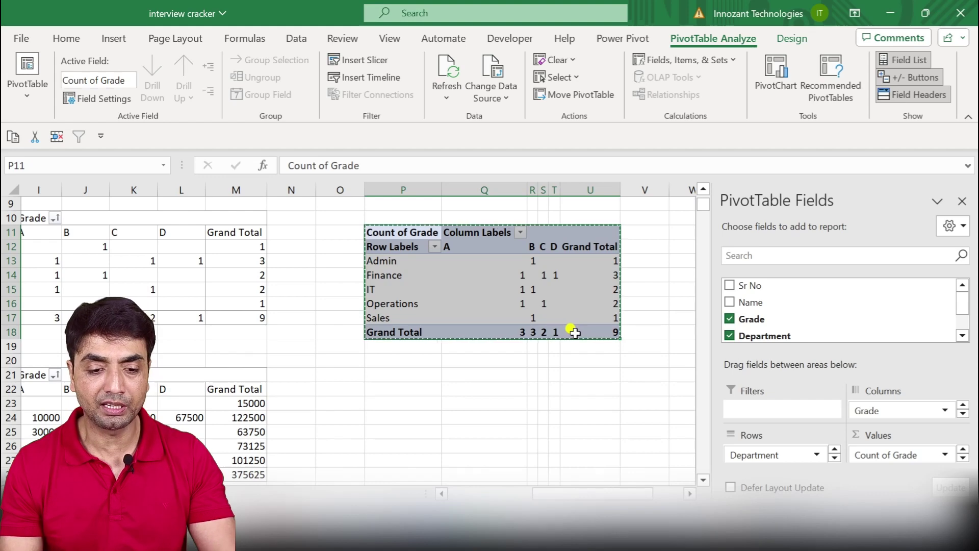
Step: Paste the pivot at P22 and swap Count of Grade for Sum of Salary (total 375625)
scroll(542, 338, "down", 2)
left_click(369, 297)
key("ctrl+v")
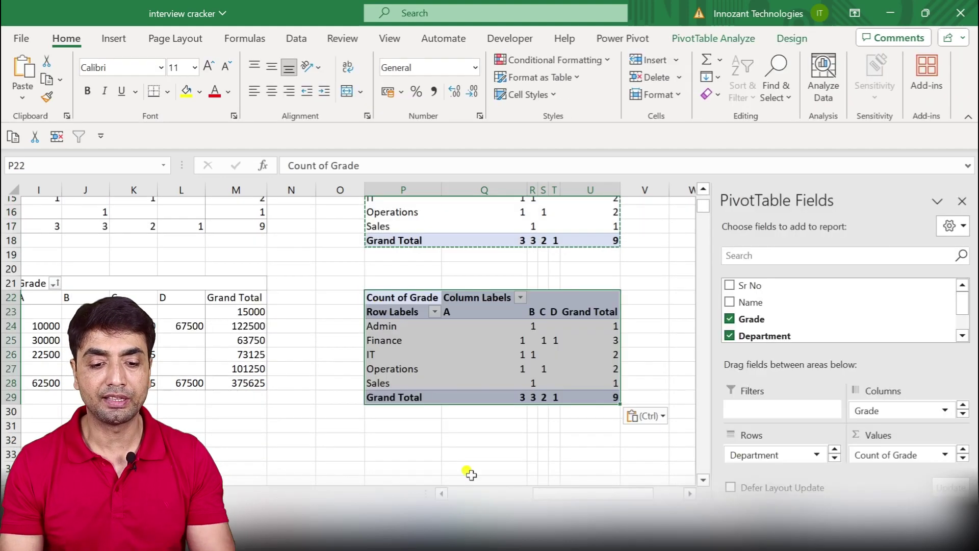
left_click_drag(534, 495, 495, 493)
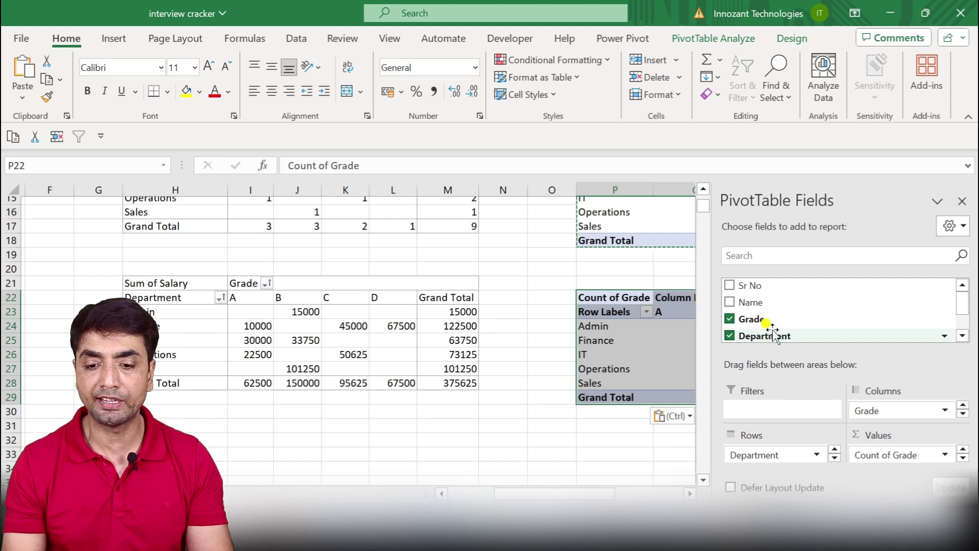
left_click_drag(865, 466, 607, 479)
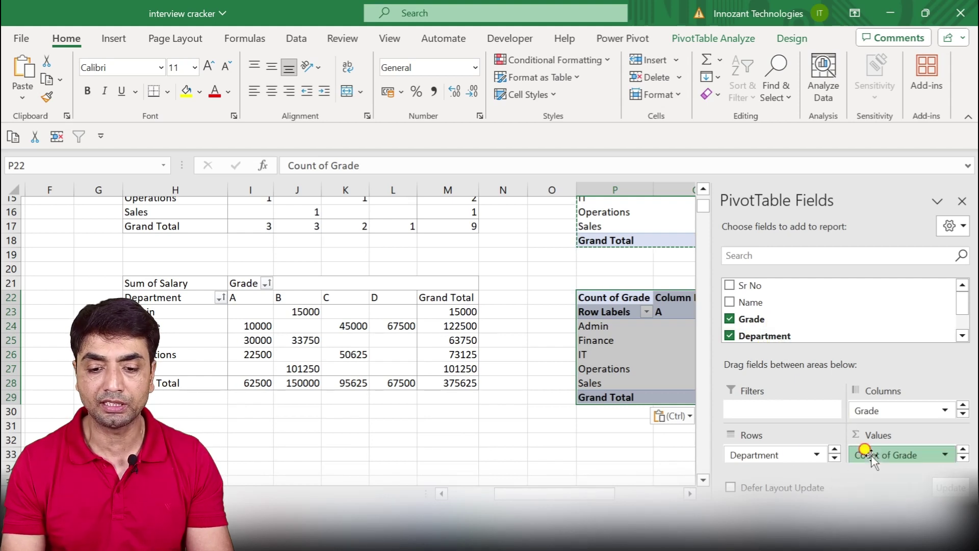
scroll(760, 319, "down", 1)
left_click_drag(760, 319, 878, 454)
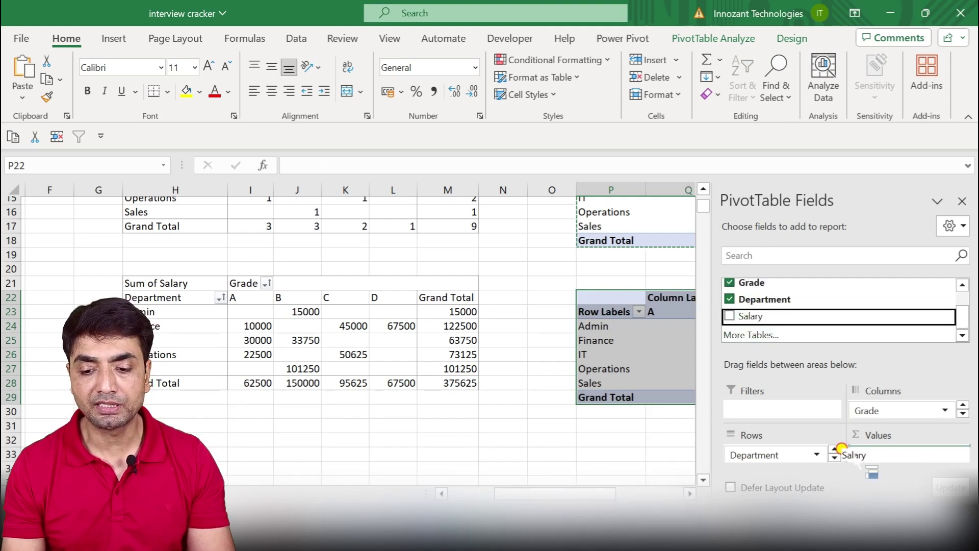
mouse_move(580, 493)
left_mouse_down()
mouse_move(656, 493)
mouse_move(612, 493)
left_mouse_up()
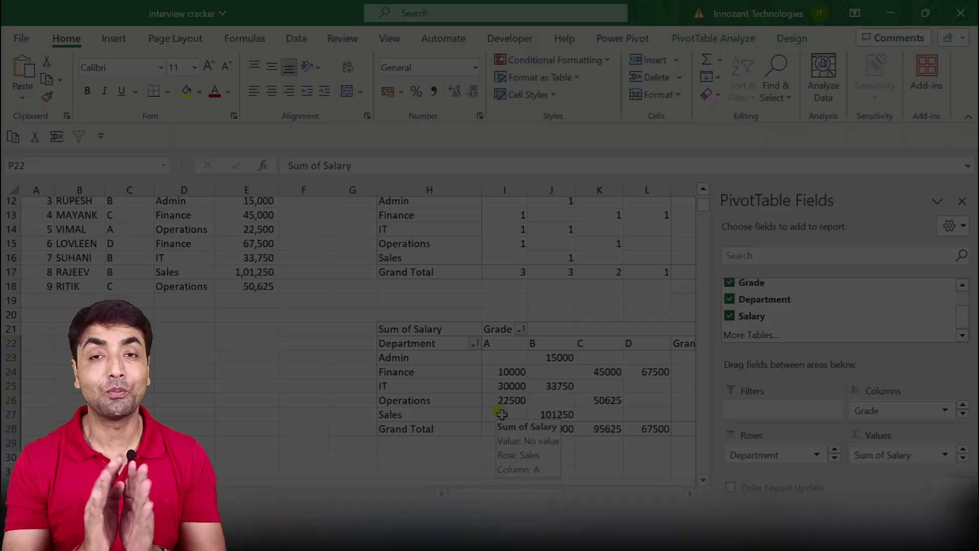